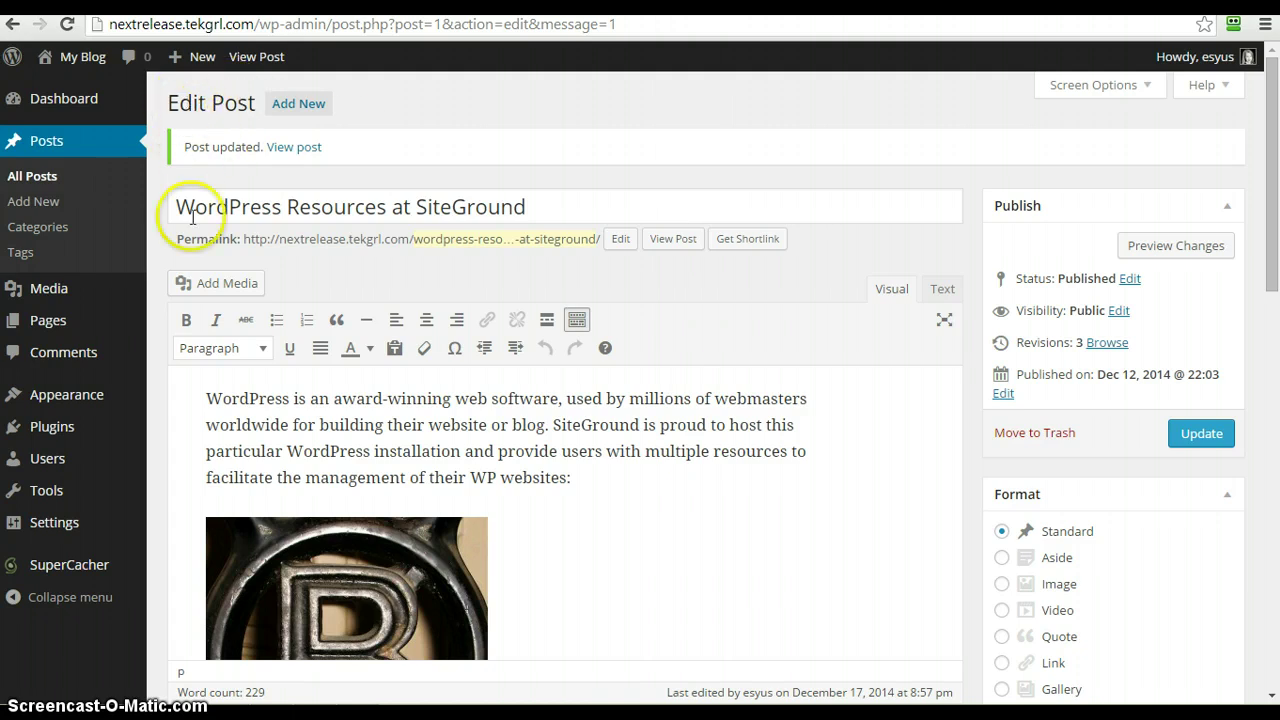
Turn on distraction-free writing for the post, look through its content, and switch the mode off again.
left_click(943, 321)
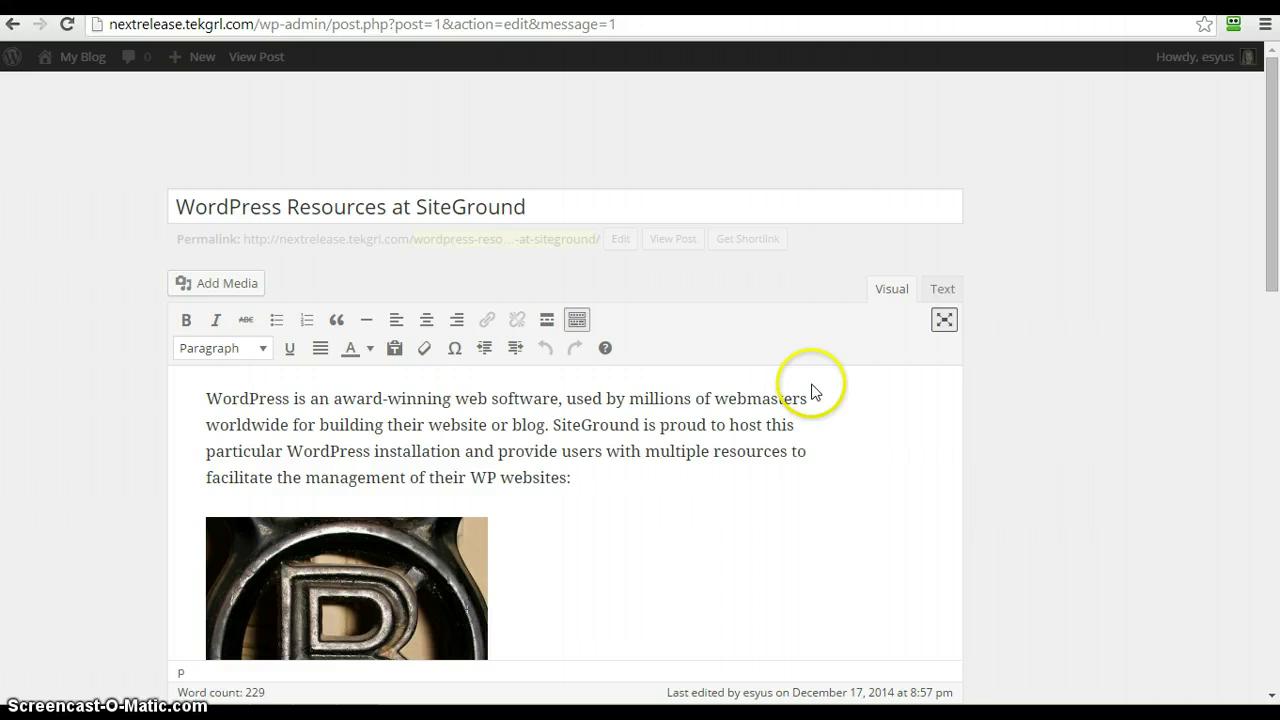
scroll(770, 395, "down", 5)
scroll(725, 391, "down", 7)
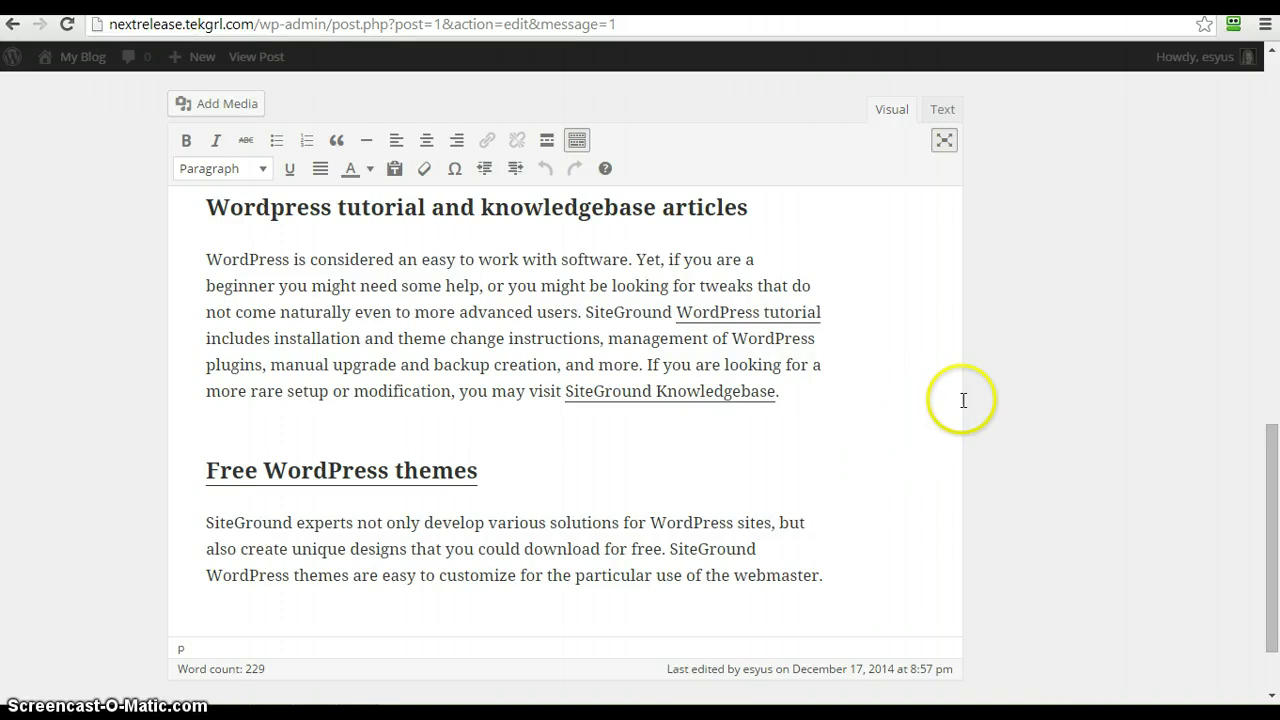
mouse_move(1111, 346)
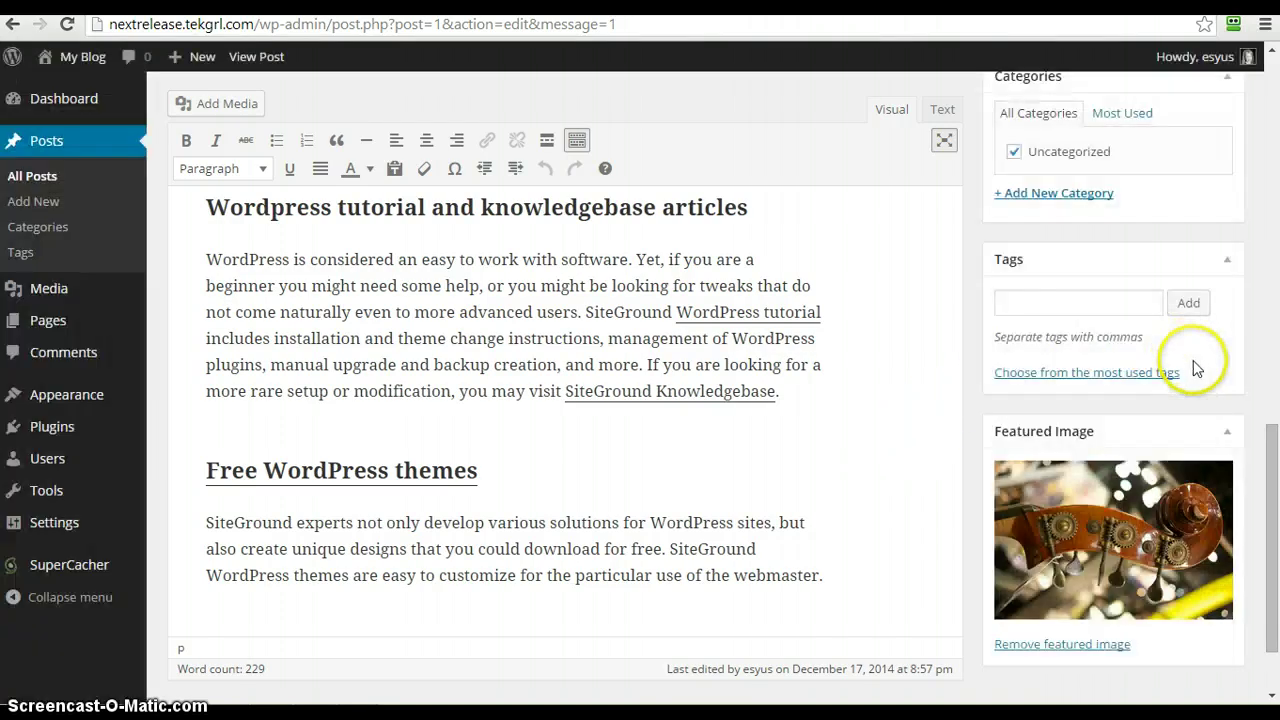
scroll(980, 214, "up", 4)
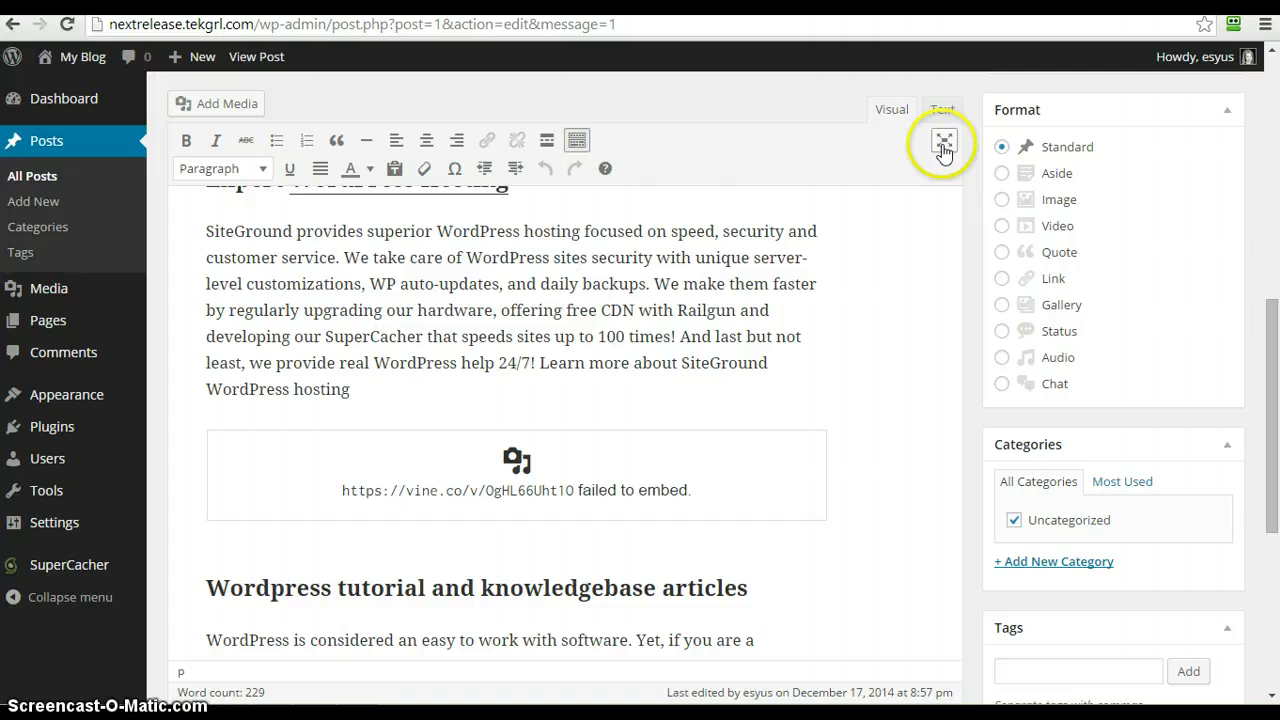
left_click(943, 145)
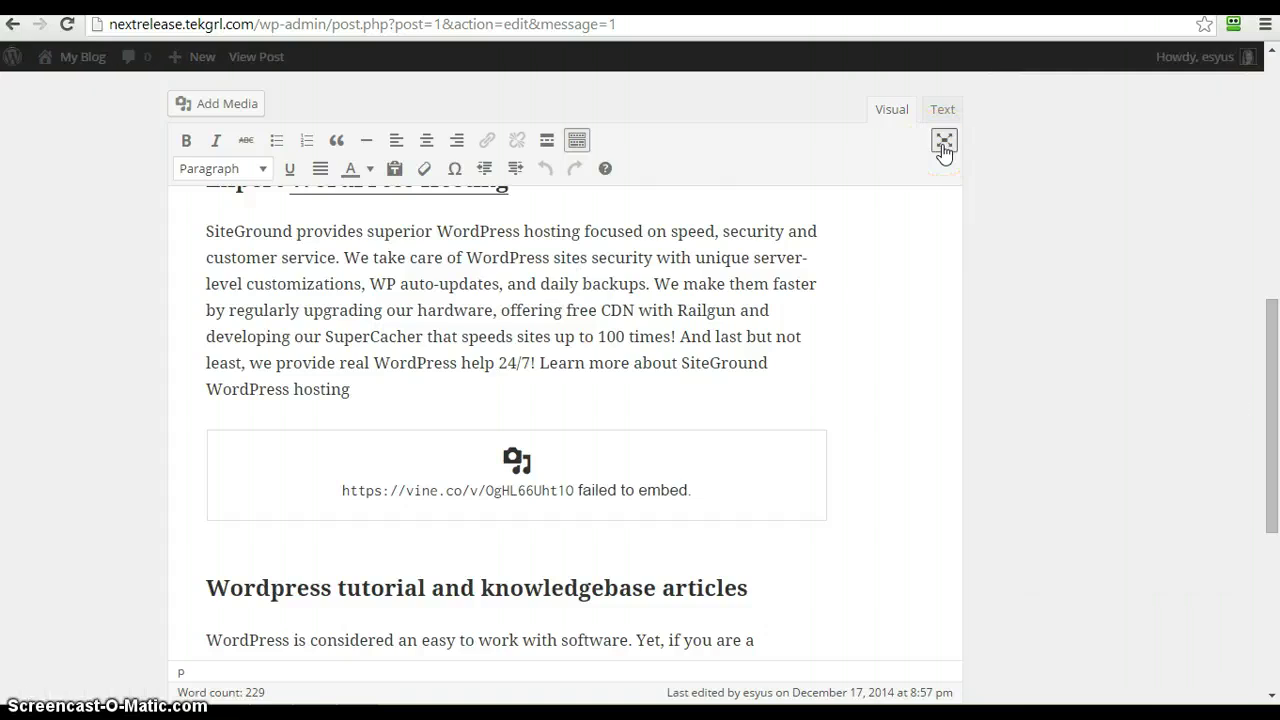
left_click(943, 145)
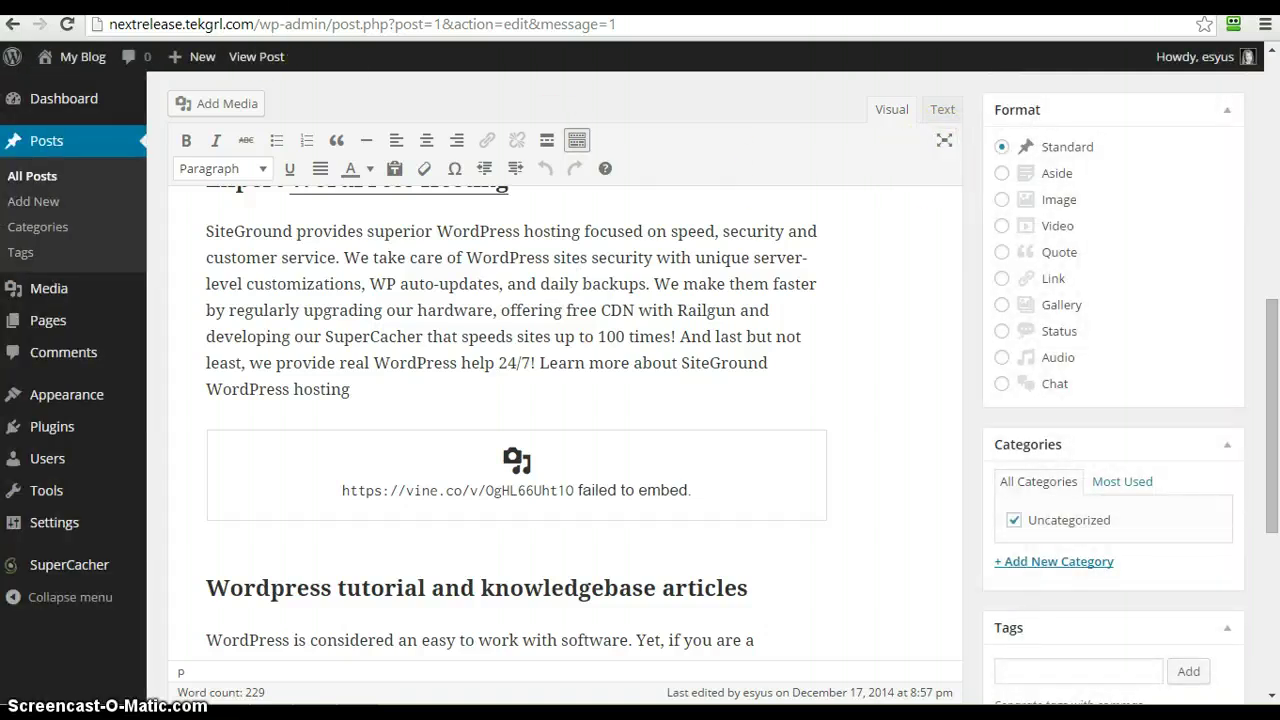
scroll(843, 371, "up", 10)
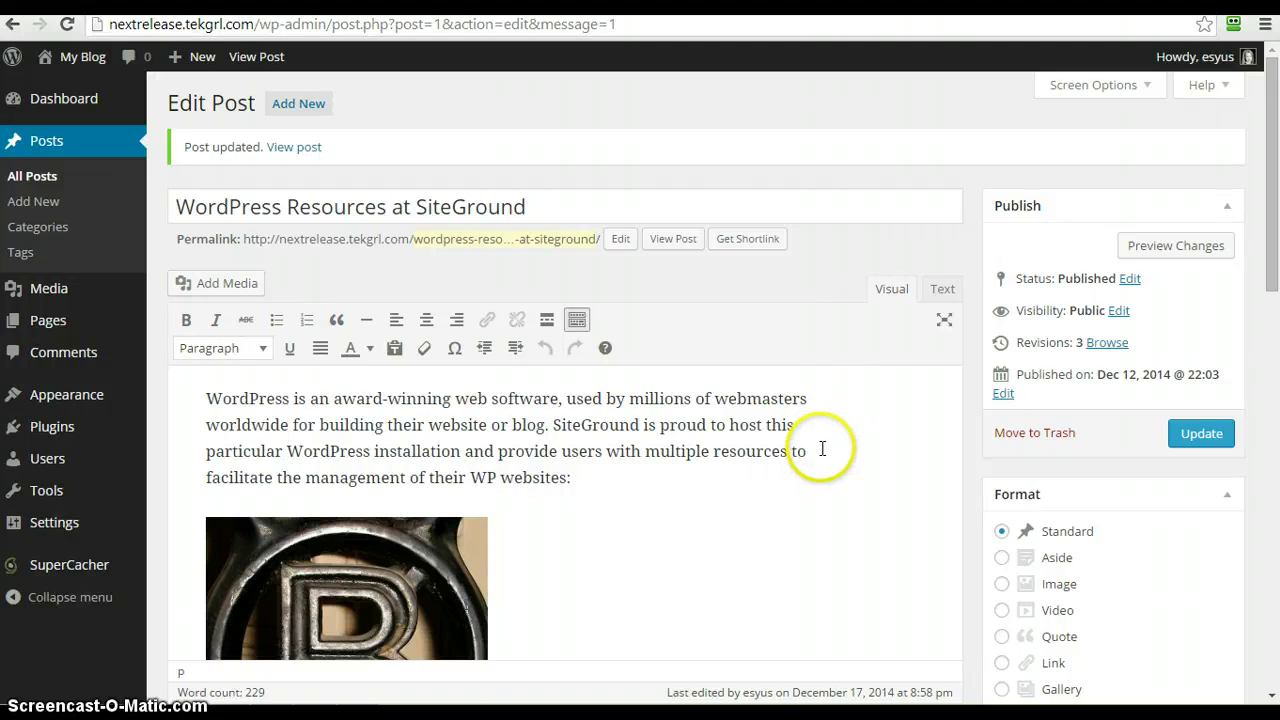
Select the letter B image in the post body to bring up its inline alignment and editing controls.
scroll(822, 449, "down", 3)
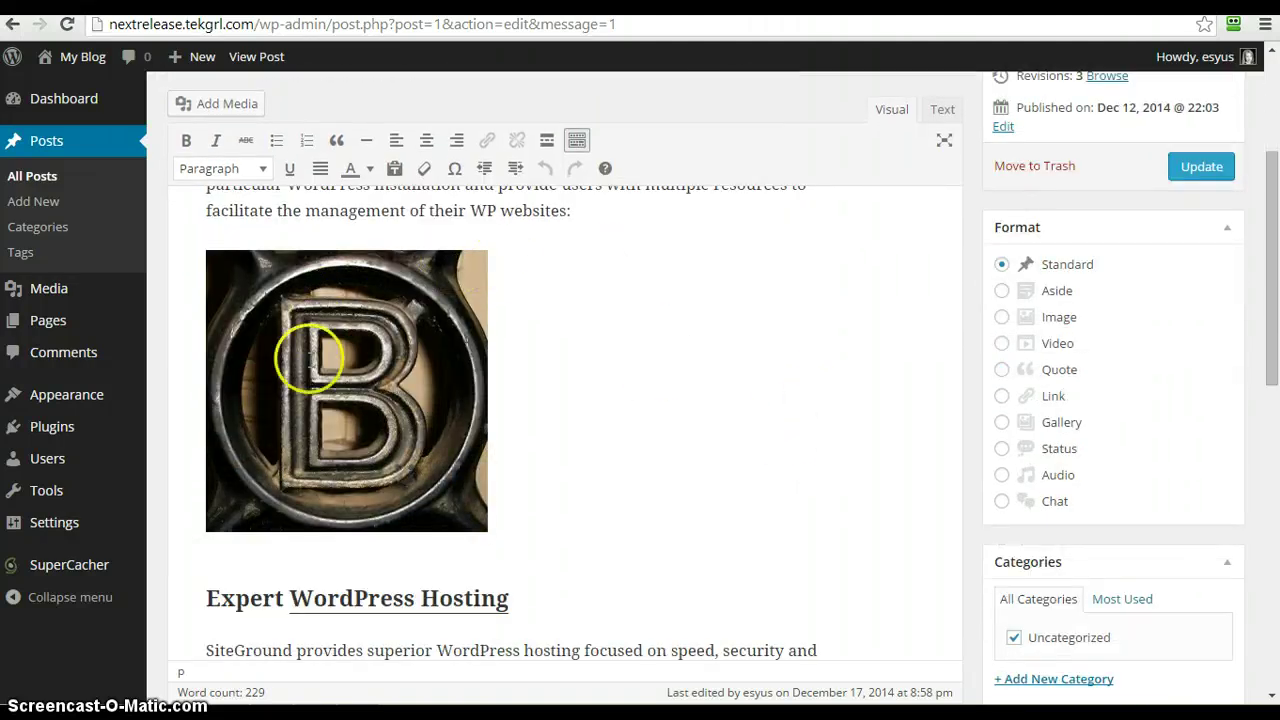
left_click(312, 358)
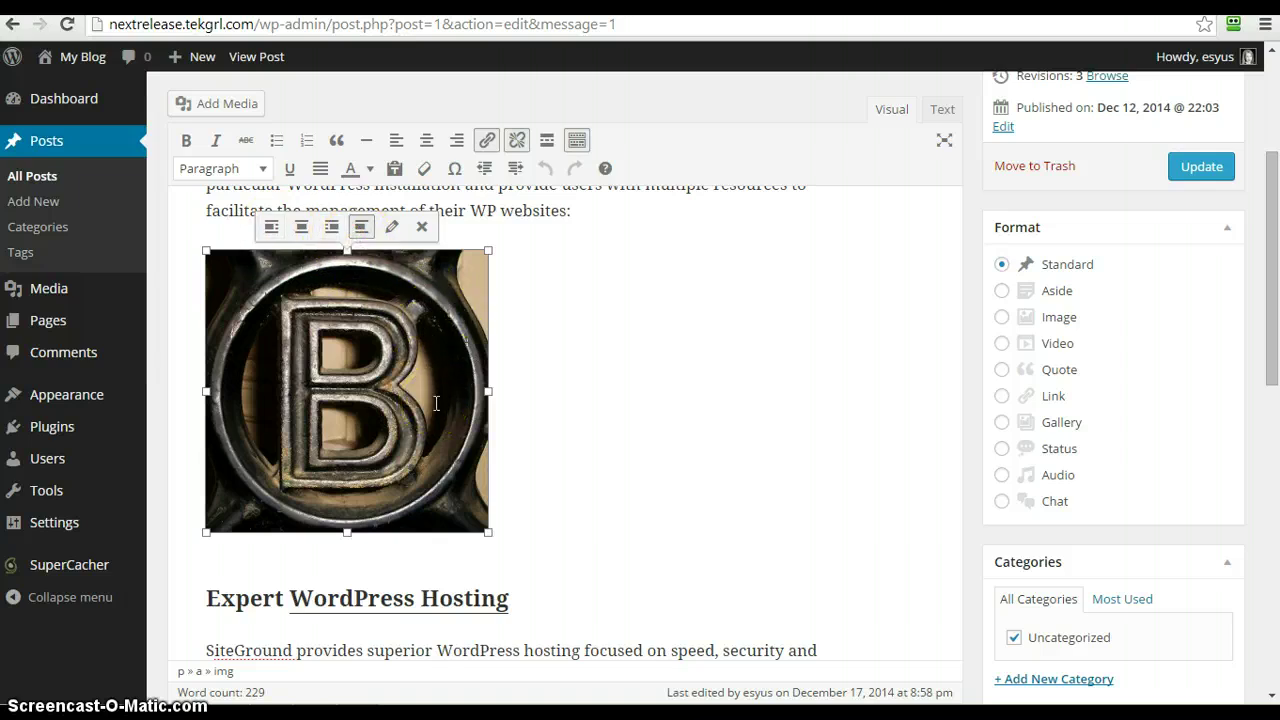
Go to the page for adding plugins and view the recommended plugins.
mouse_move(57, 424)
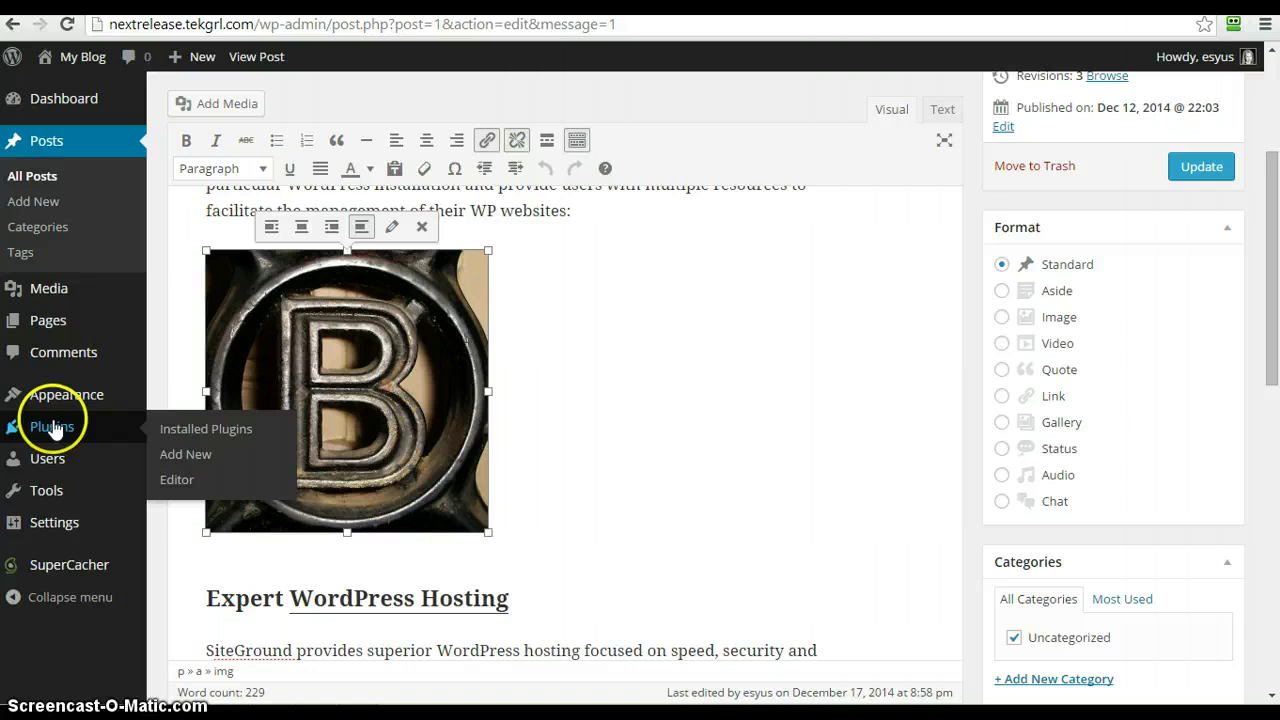
left_click(185, 462)
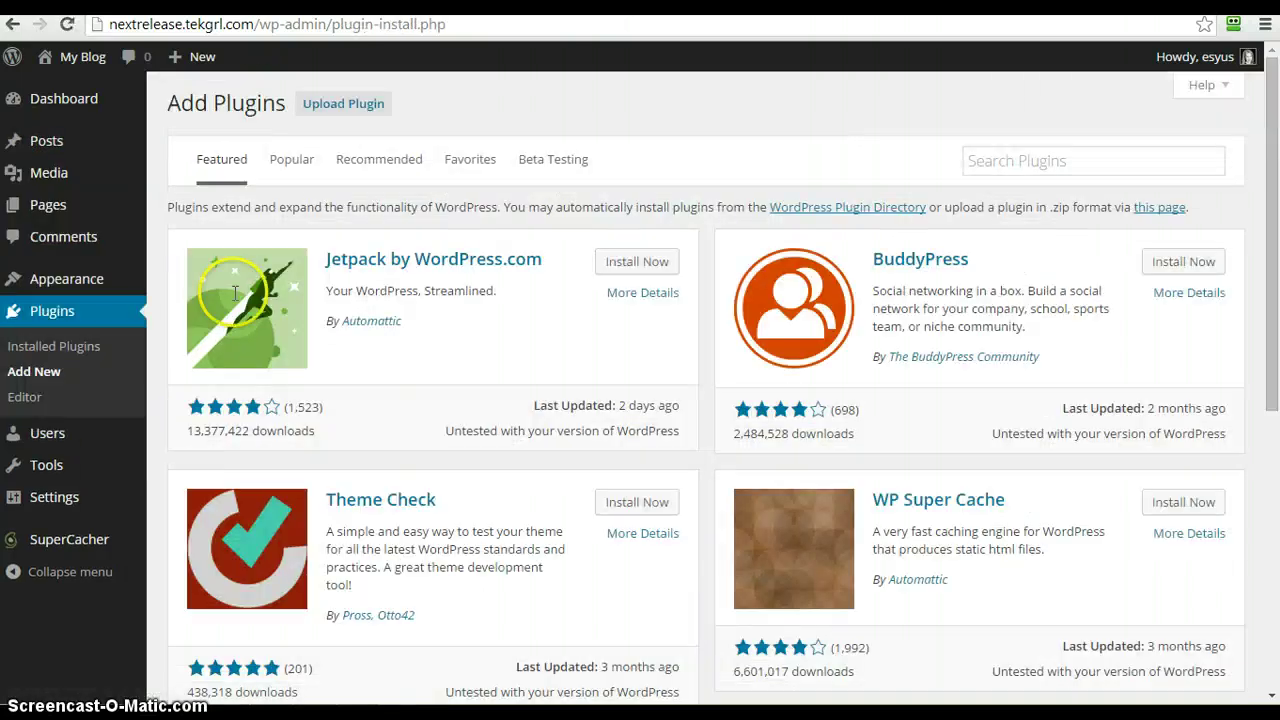
left_click(213, 168)
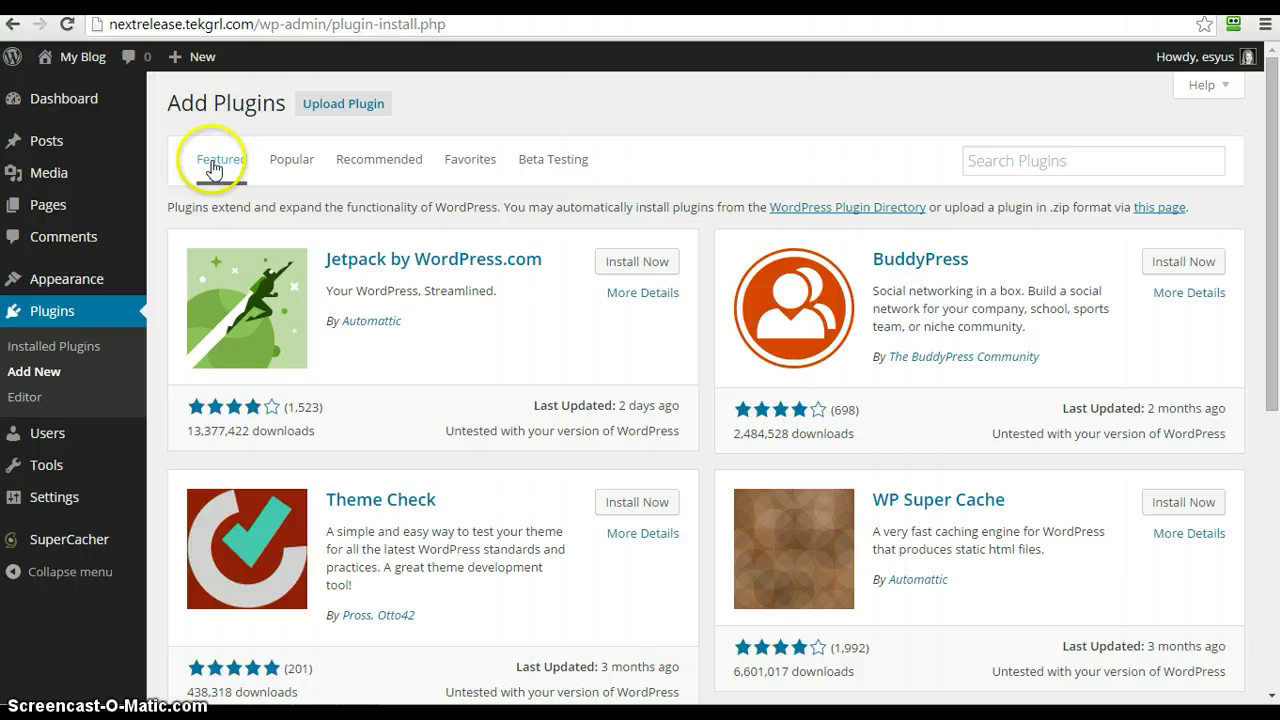
left_click(388, 172)
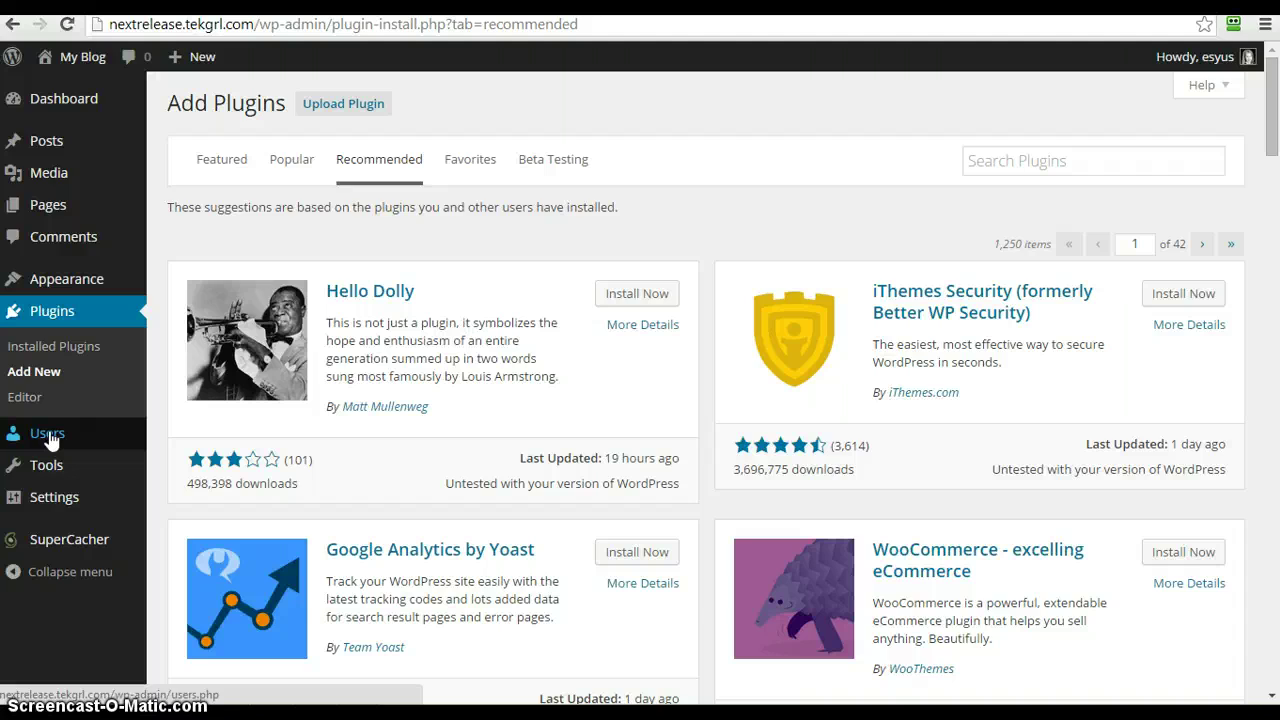
Open your own user profile and review its settings through to the option for logging out of all other sessions.
mouse_move(46, 440)
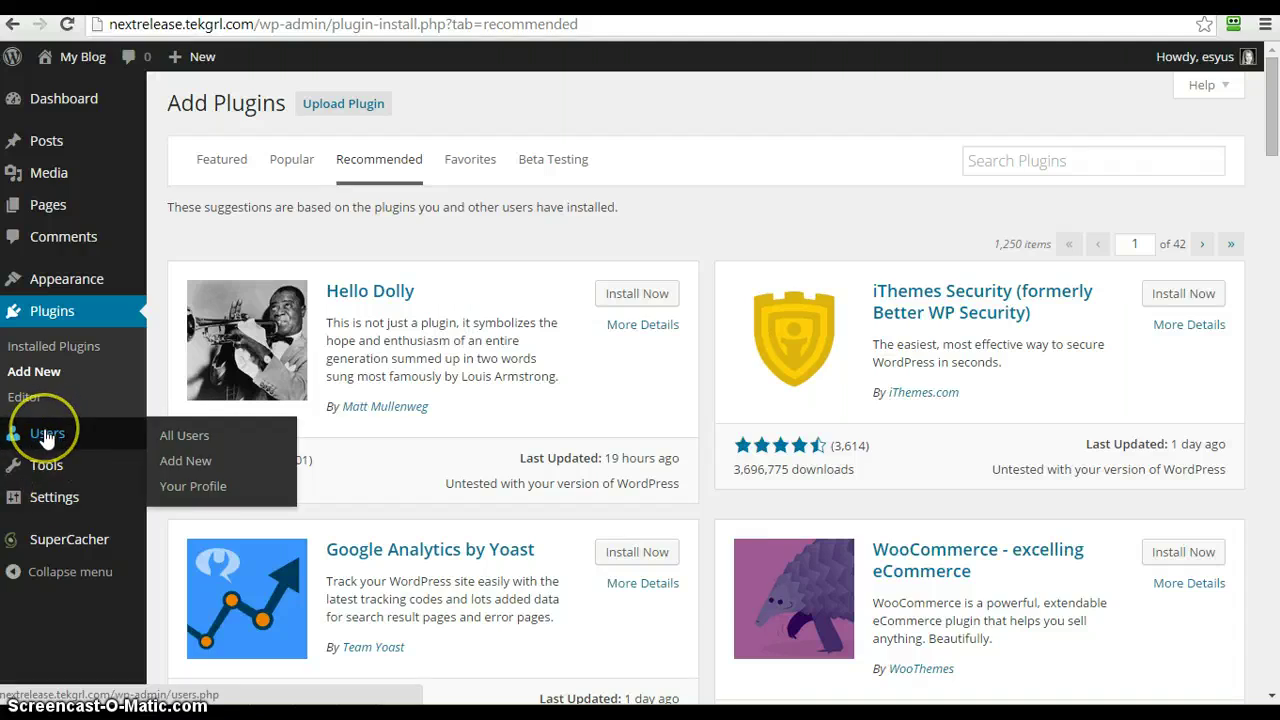
left_click(180, 486)
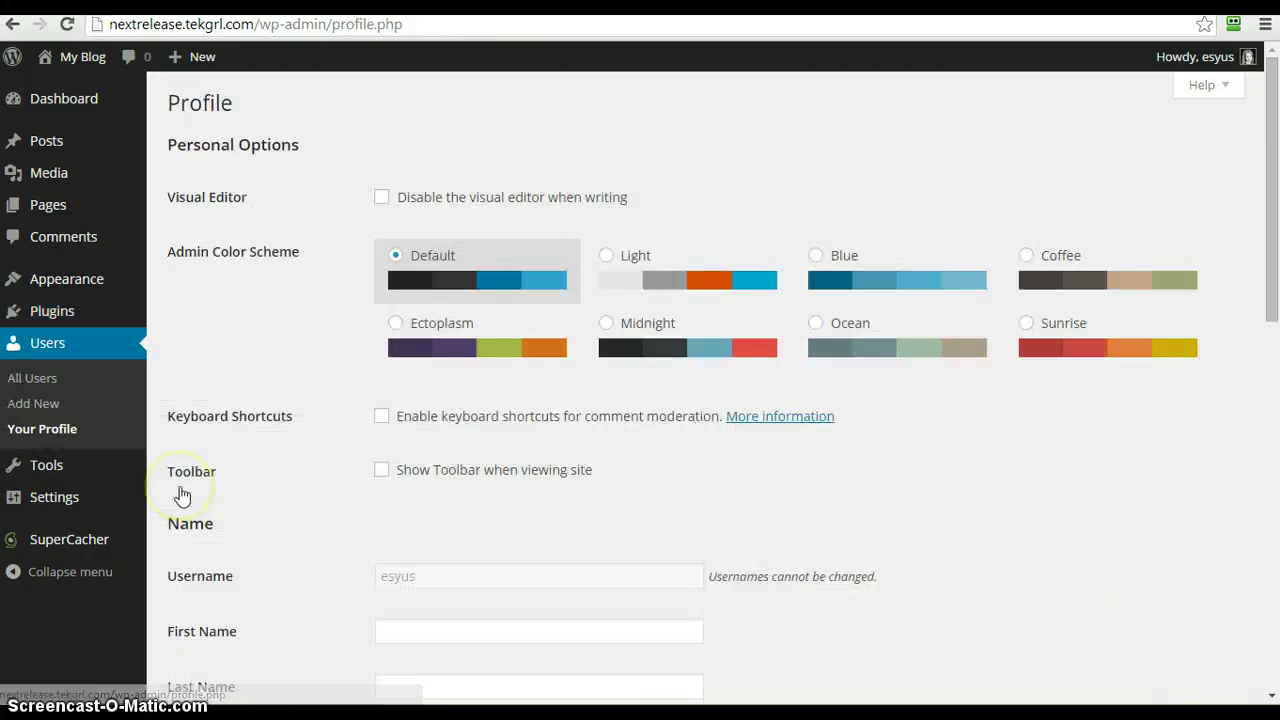
scroll(693, 469, "down", 2)
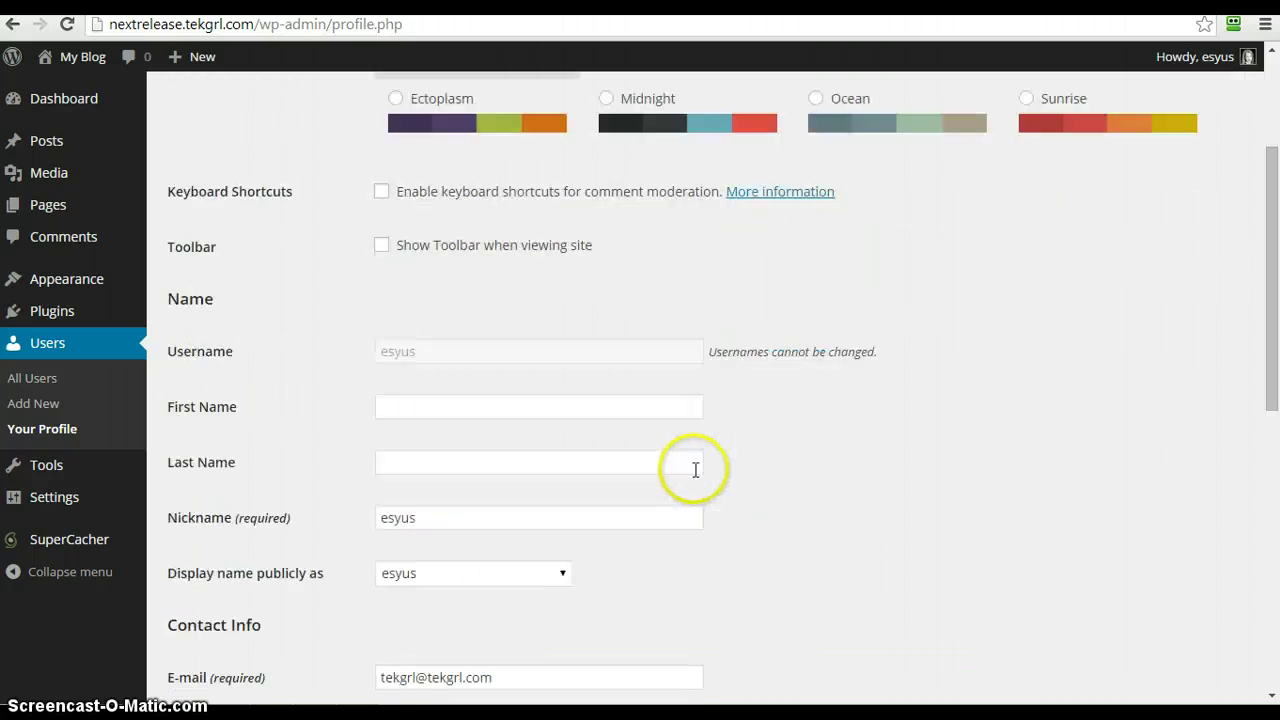
scroll(811, 450, "down", 5)
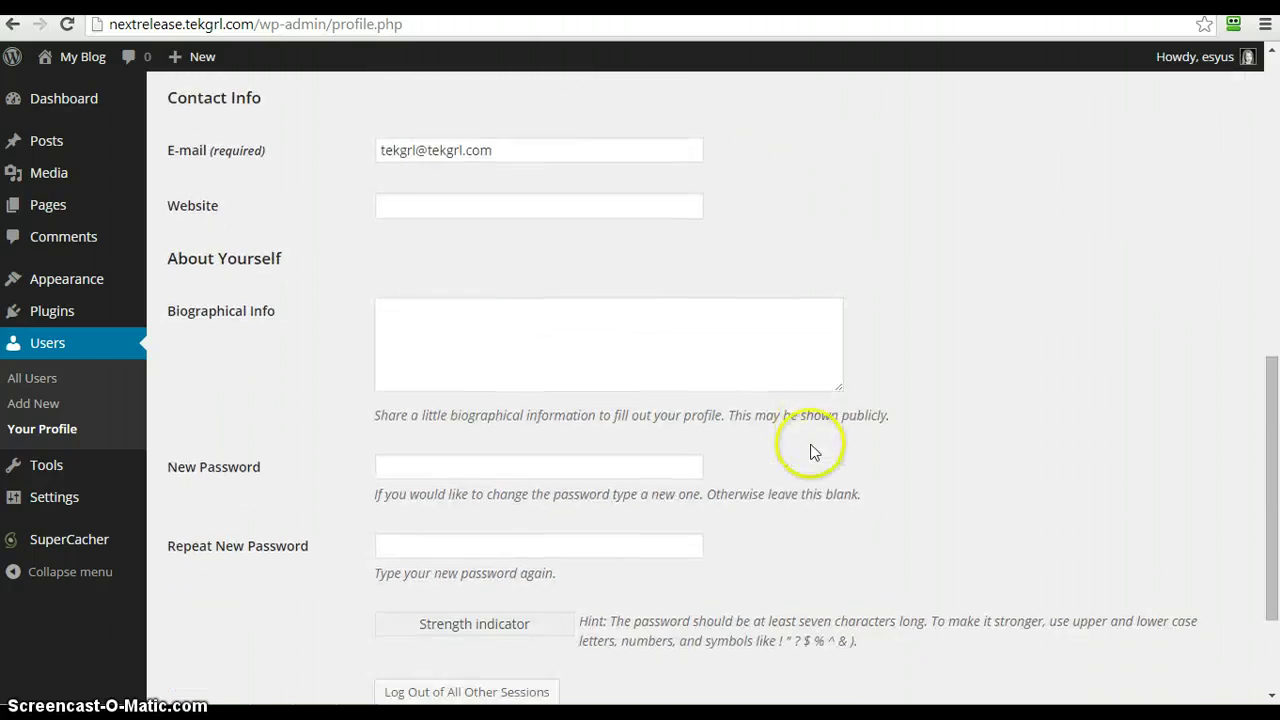
scroll(811, 450, "down", 2)
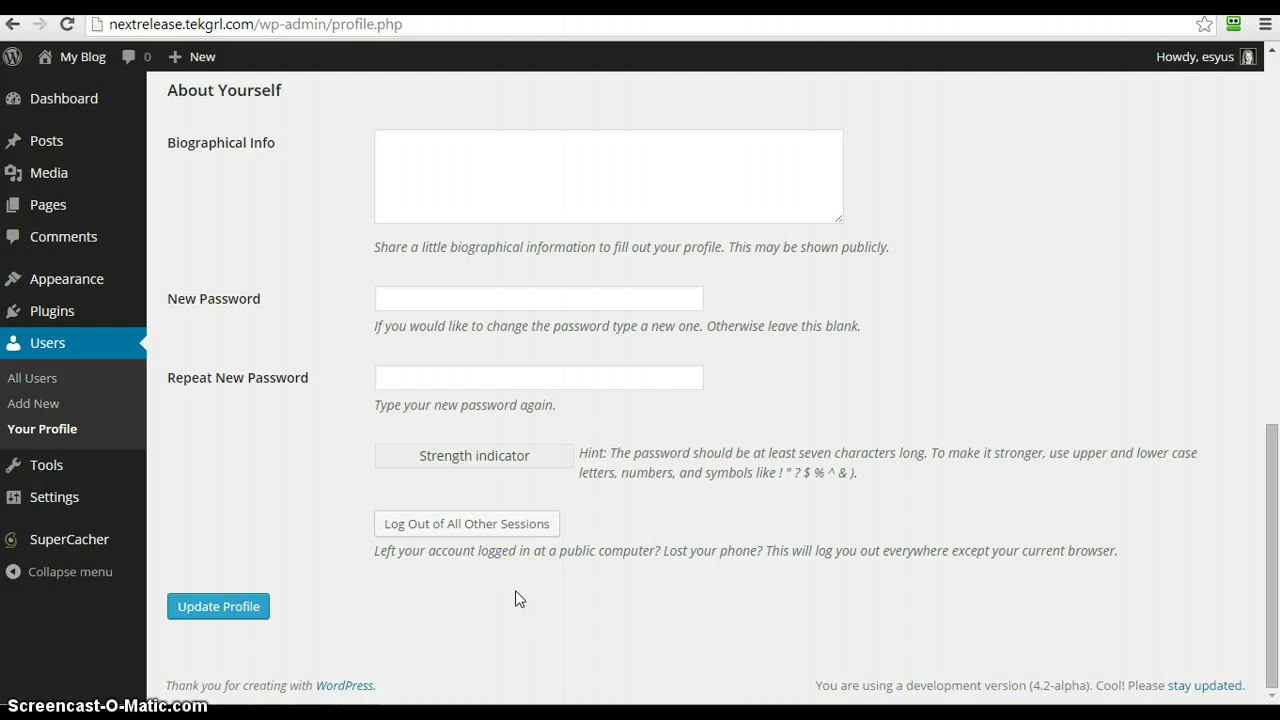
left_click(455, 524)
Open the installed themes and look through the collection.
mouse_move(75, 280)
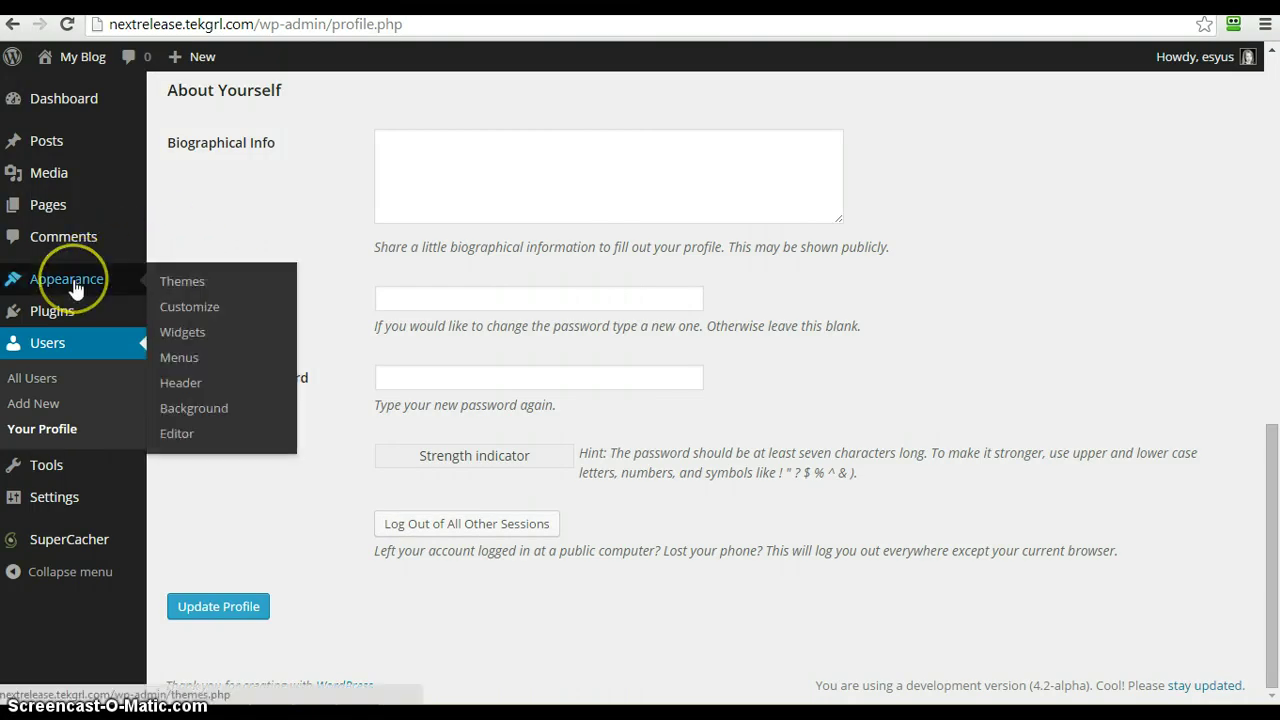
left_click(166, 284)
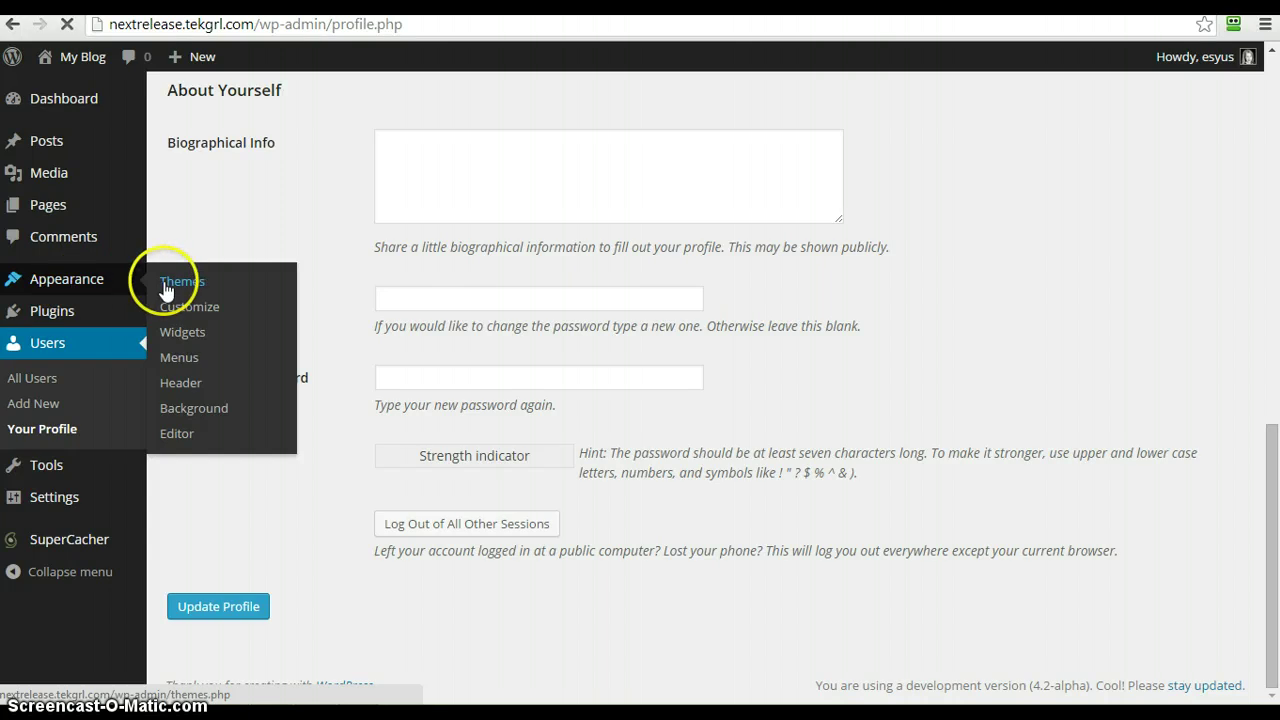
mouse_move(309, 229)
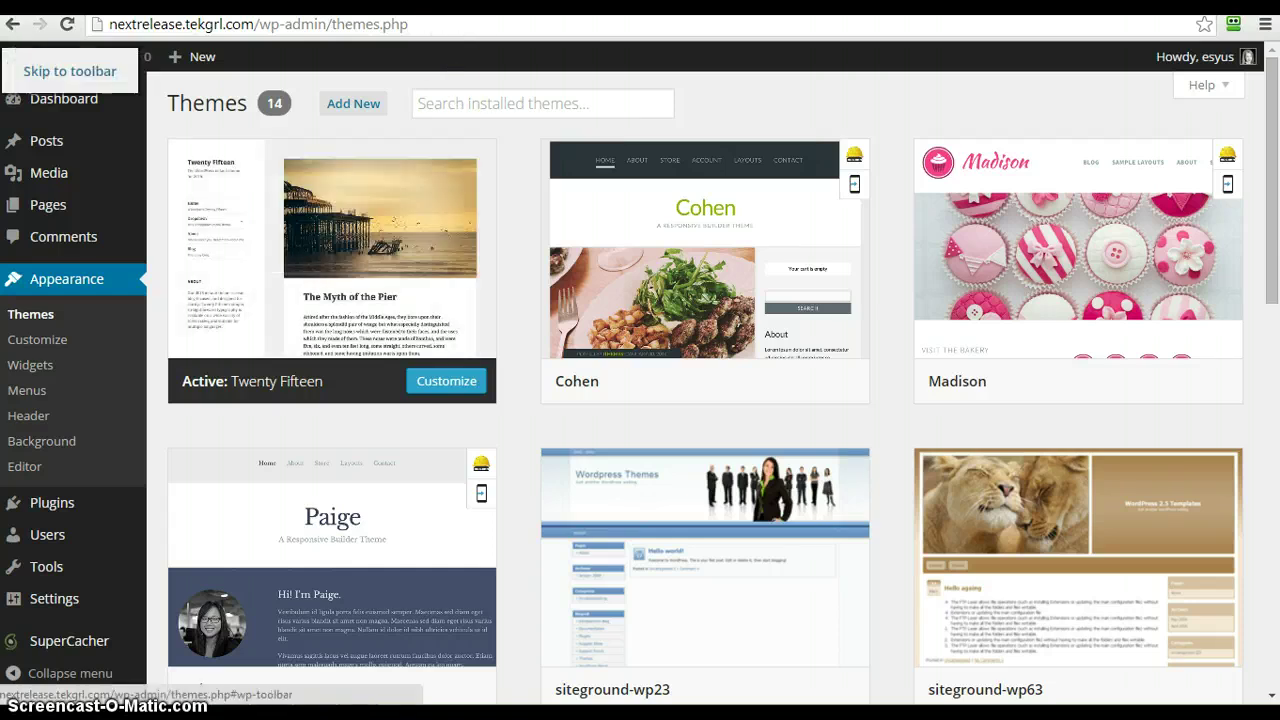
mouse_move(48, 172)
scroll(705, 400, "down", 5)
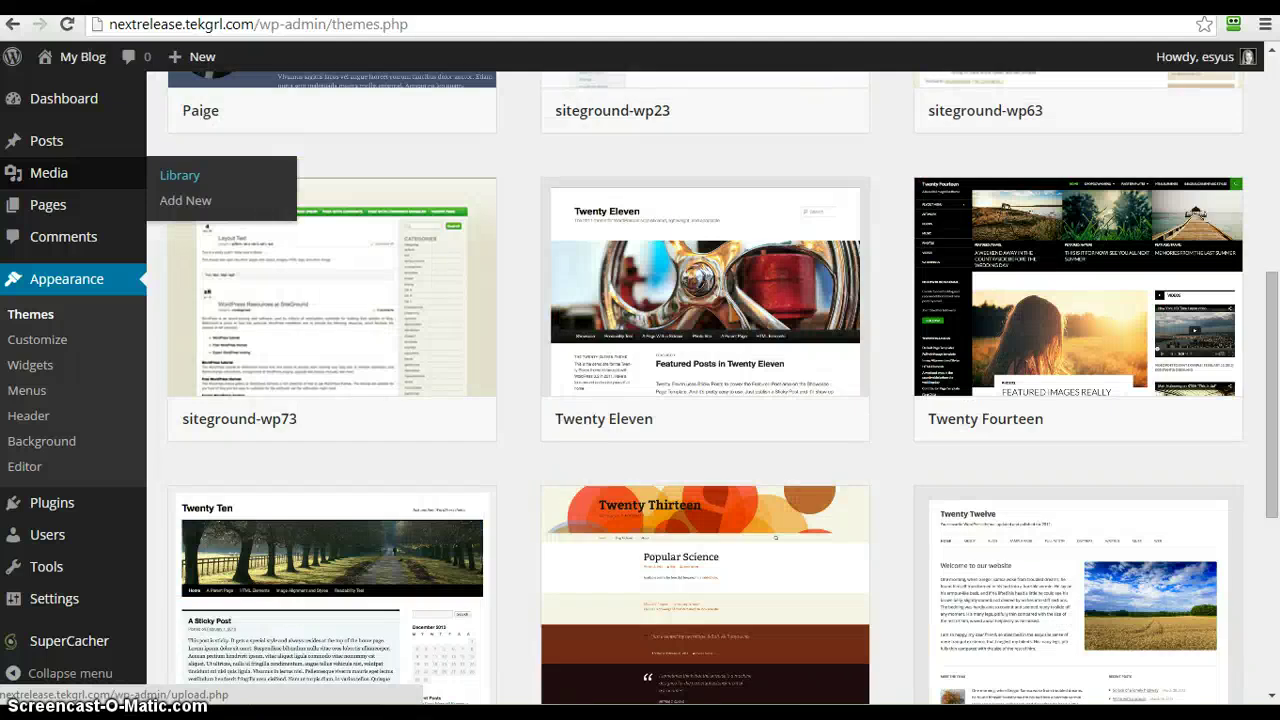
Switch to the blog's public home page and look through the post and sidebar in the active theme.
key("ctrl+Tab")
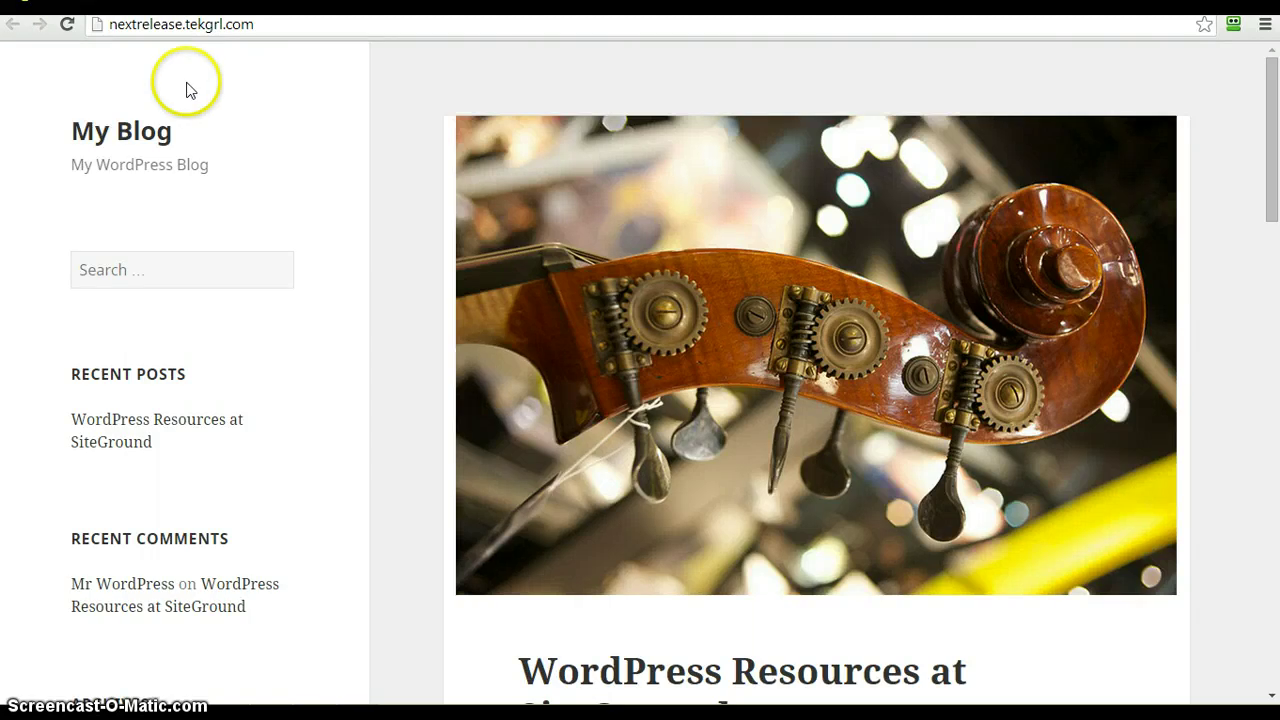
scroll(200, 509, "down", 6)
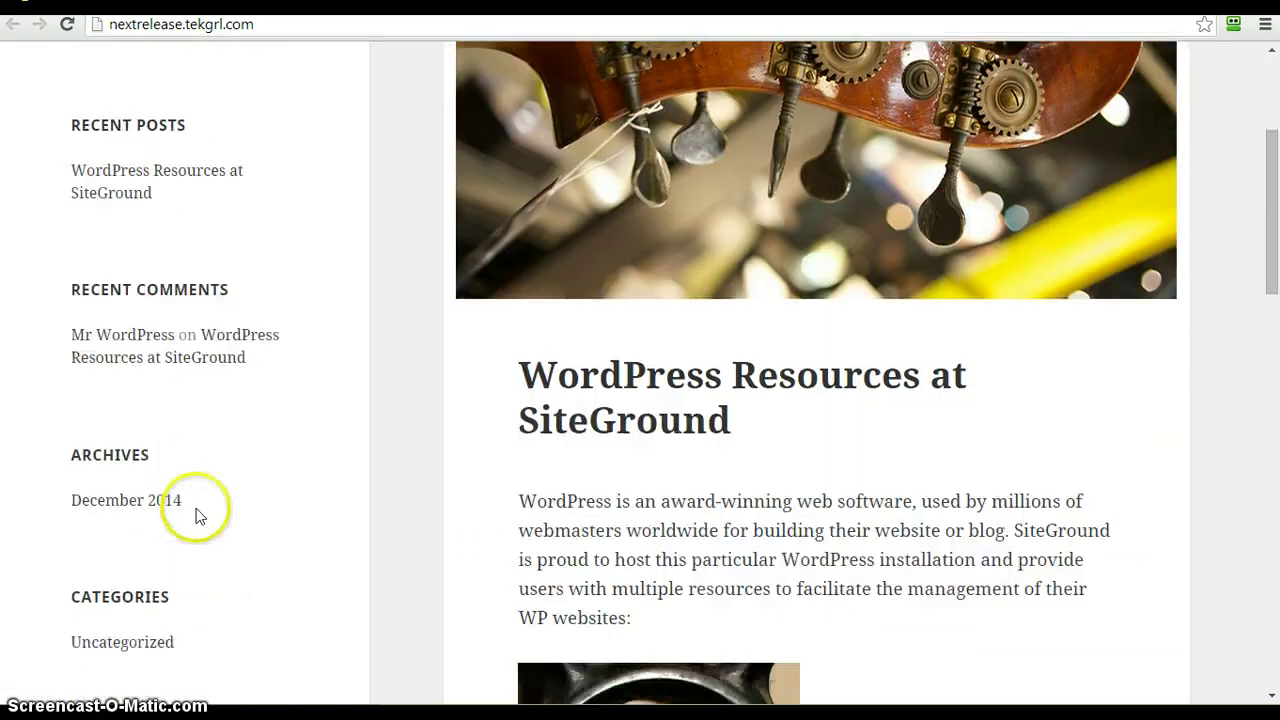
scroll(1023, 508, "down", 10)
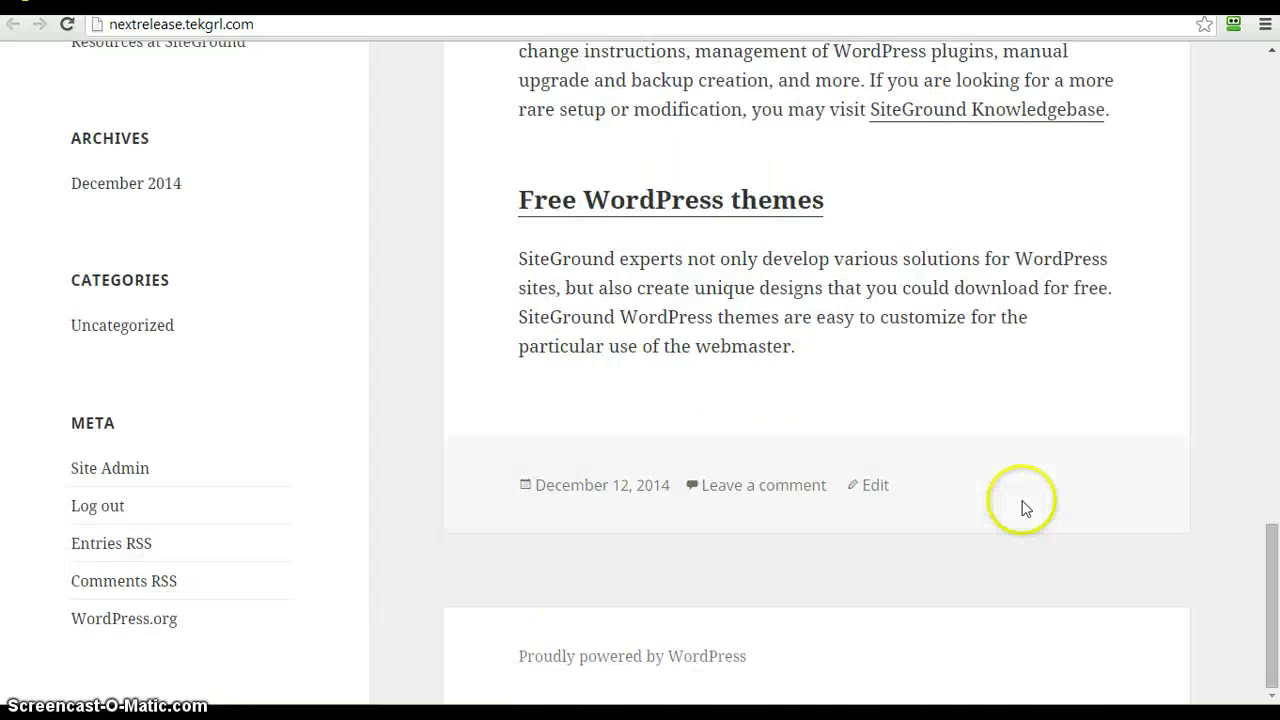
scroll(1018, 503, "up", 15)
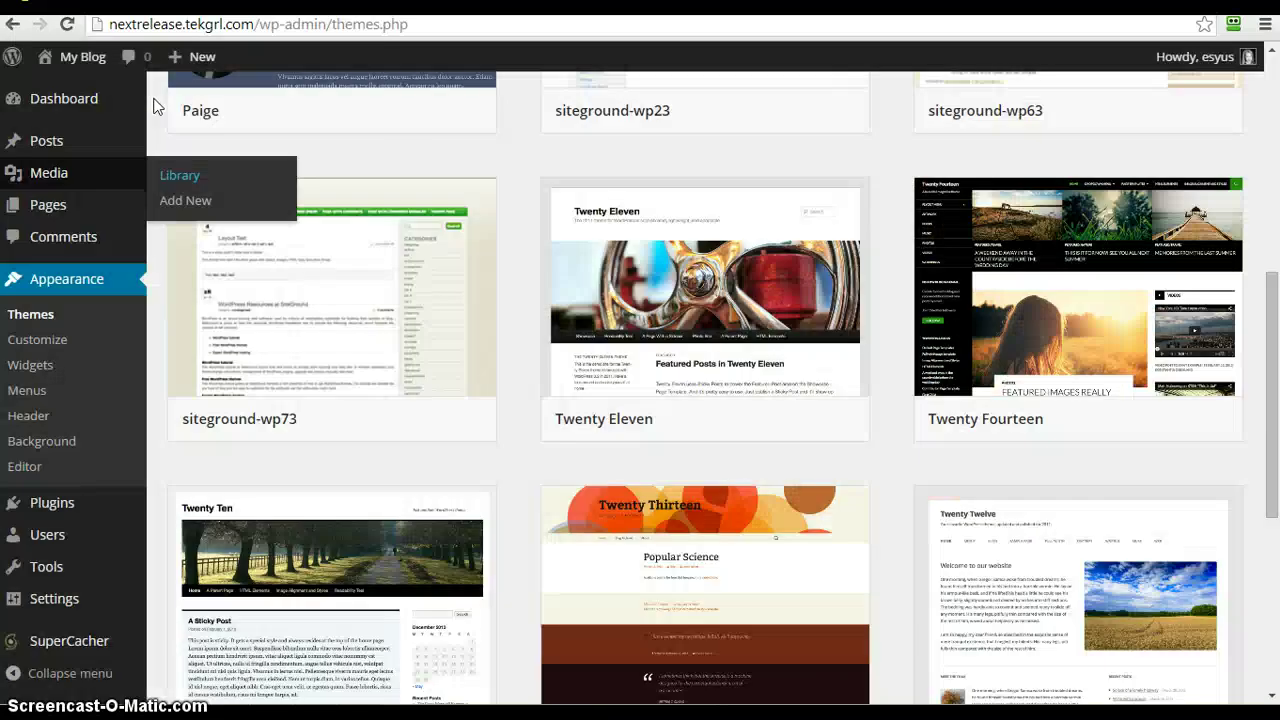
Open the general site settings and view the available site languages without choosing a different one.
mouse_move(62, 600)
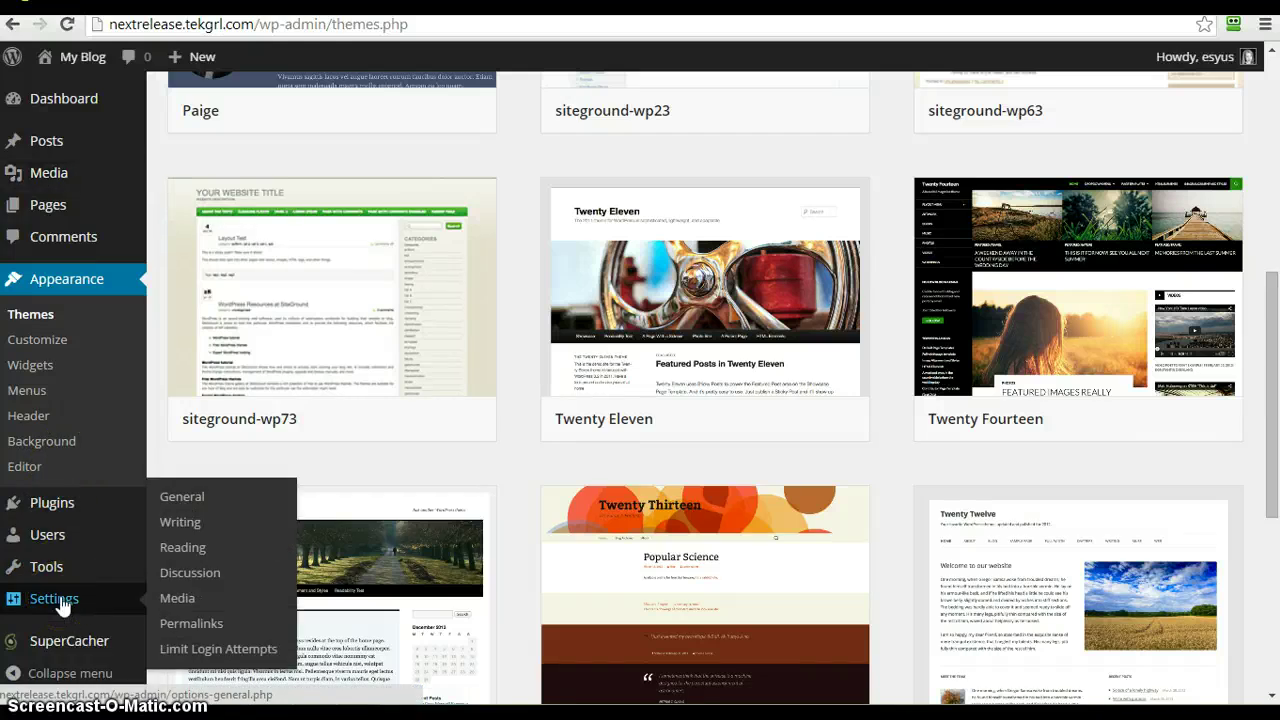
left_click(197, 503)
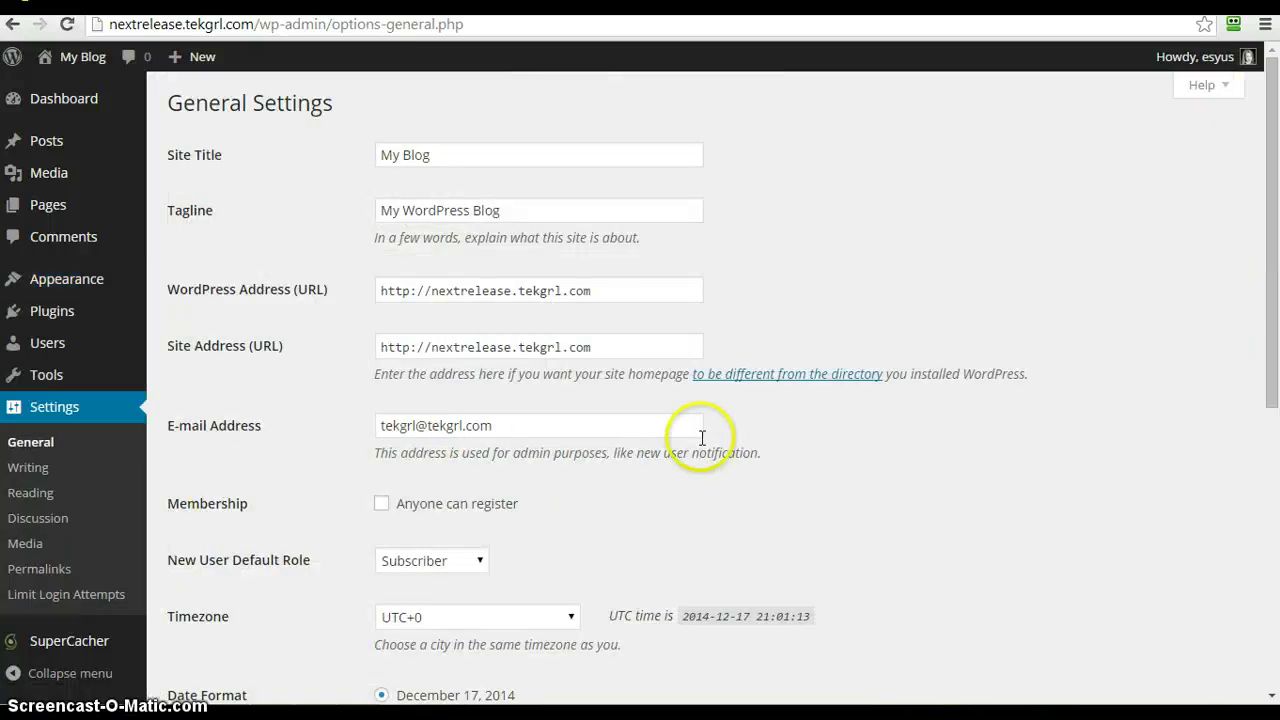
scroll(703, 445, "down", 3)
scroll(703, 445, "down", 3)
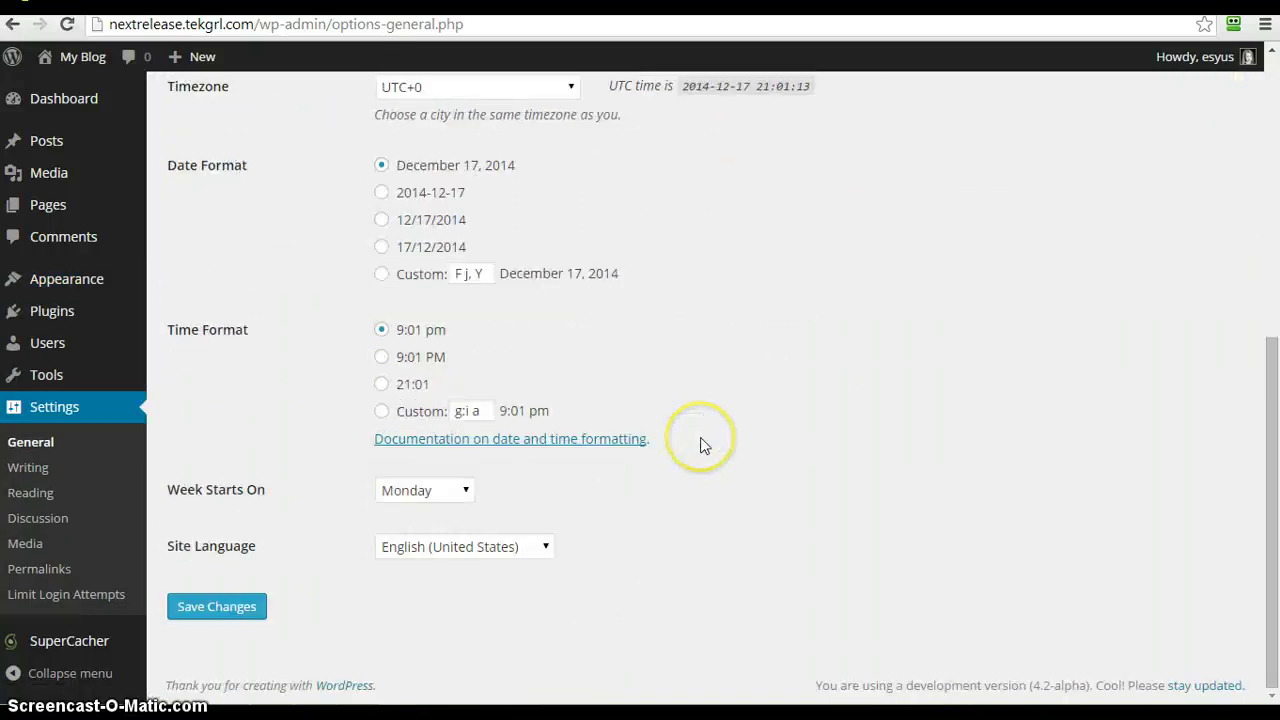
left_click(463, 550)
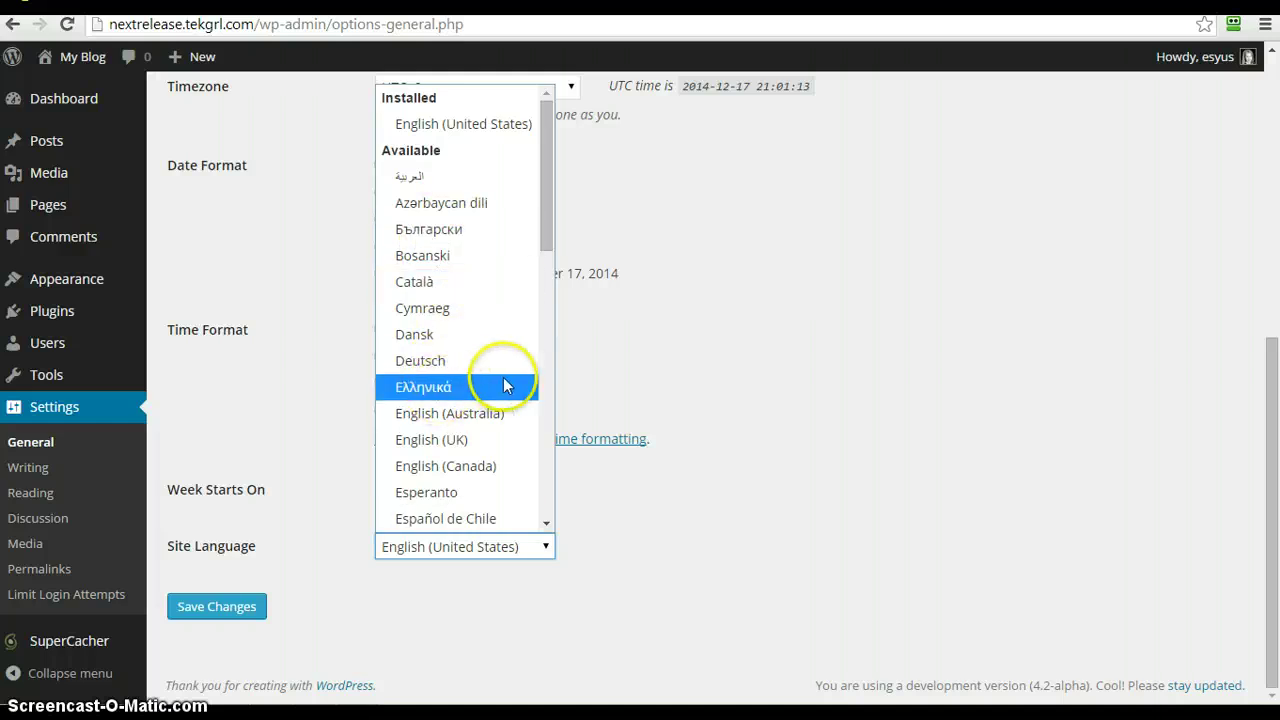
left_click(678, 378)
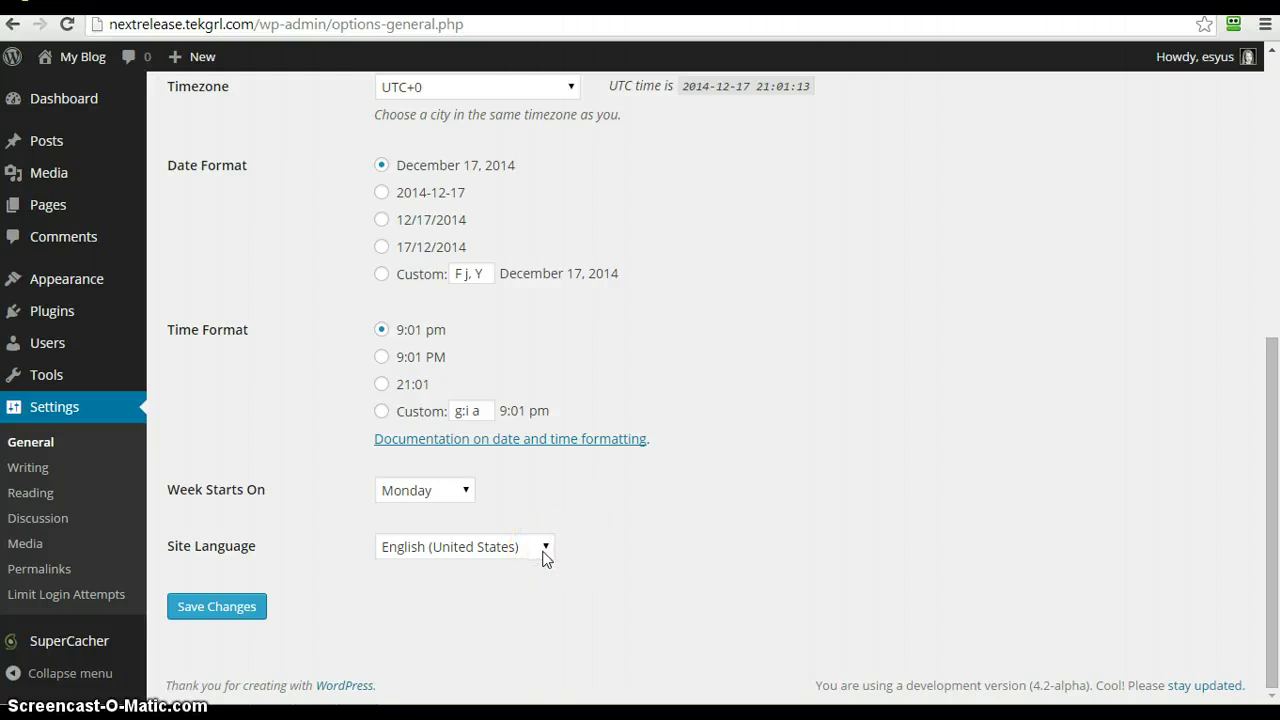
scroll(264, 357, "up", 5)
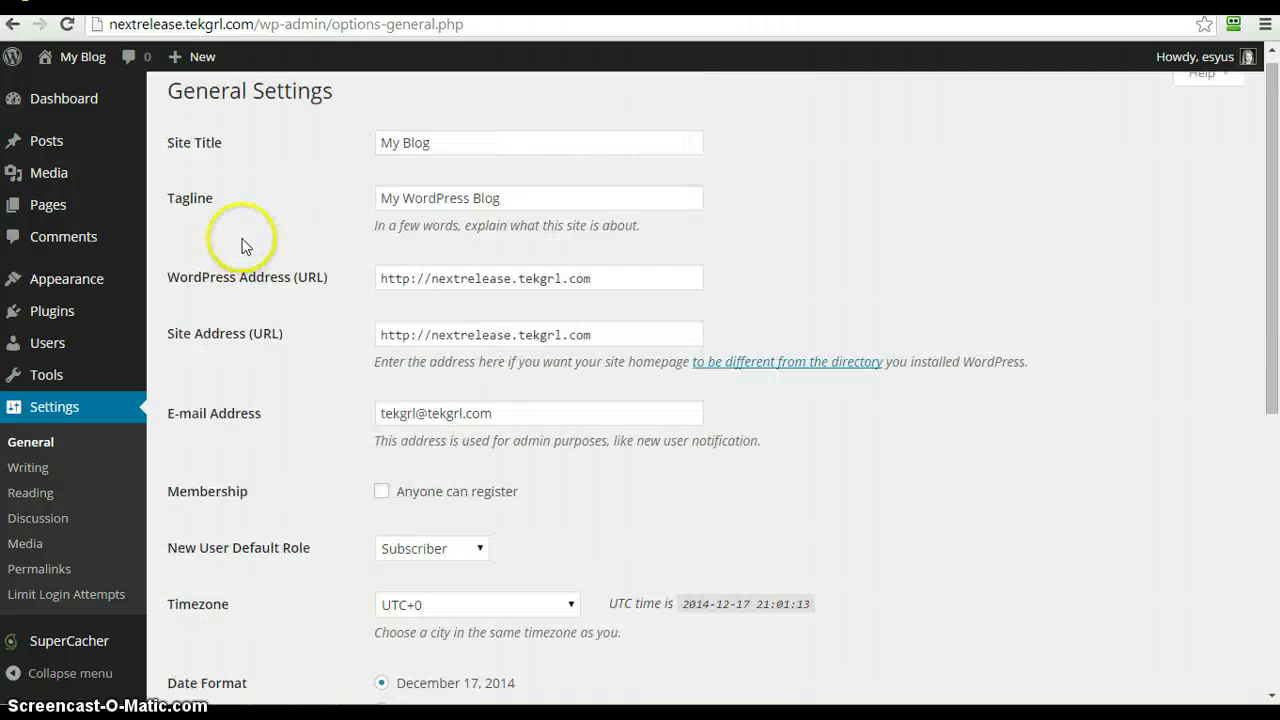
scroll(243, 245, "up", 1)
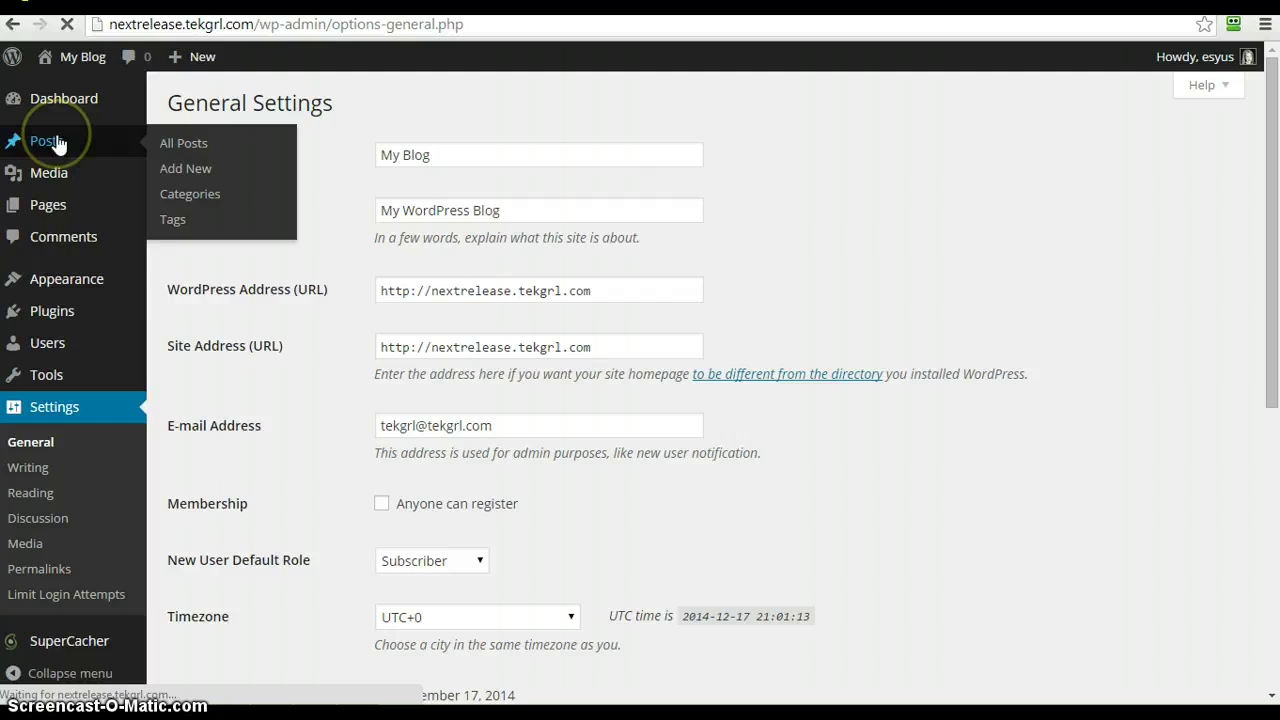
Open the post "WordPress Resources at SiteGround" for editing and view the Vine embed below the Expert WordPress Hosting section.
left_click(60, 141)
left_click(232, 248)
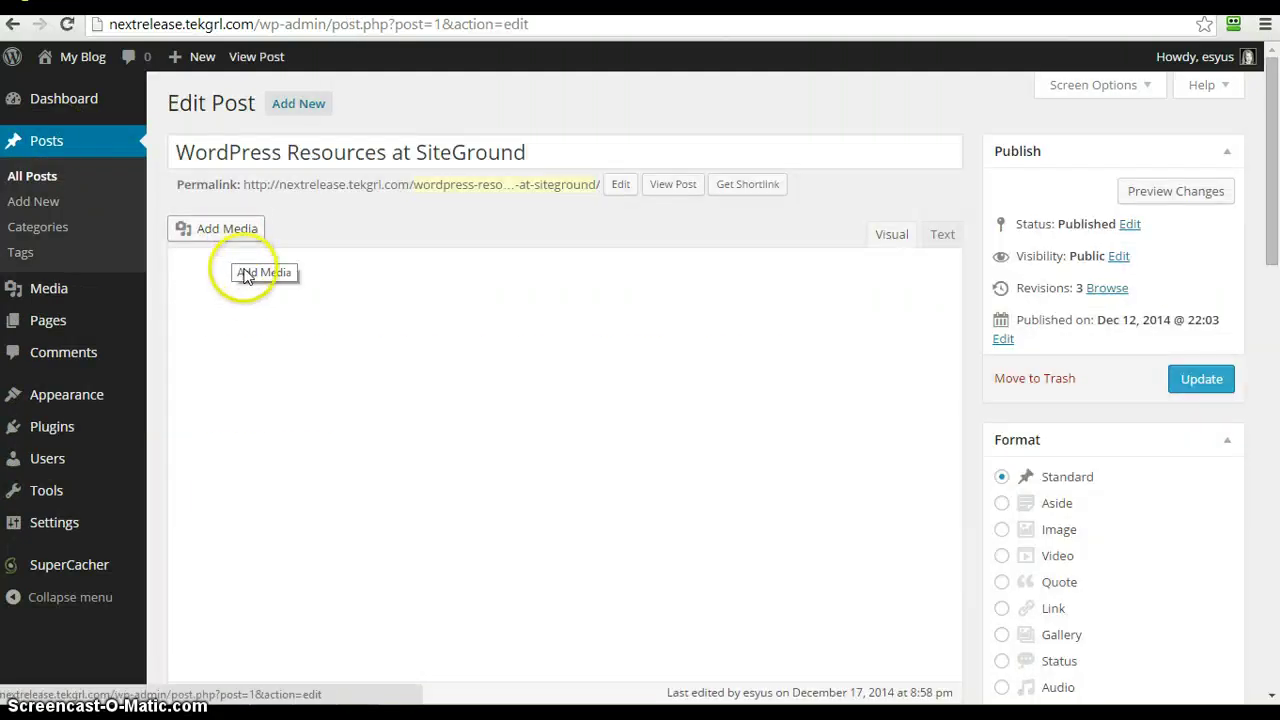
scroll(621, 440, "down", 4)
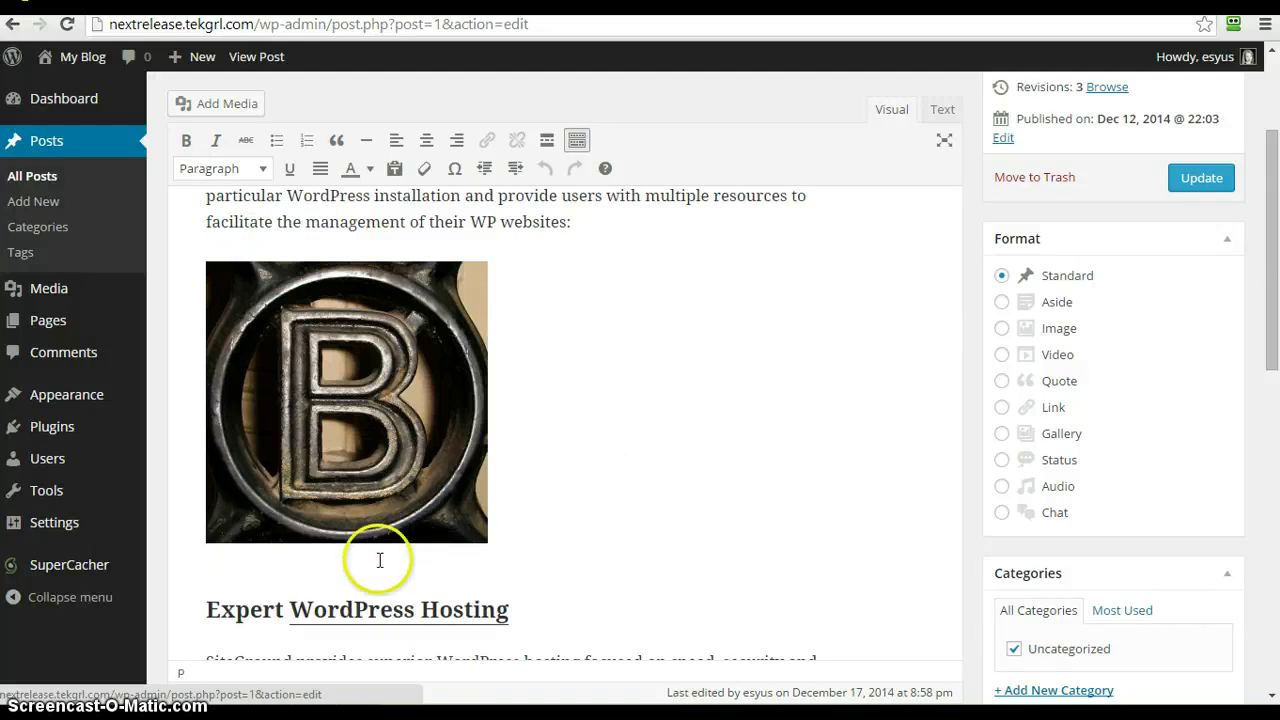
scroll(591, 520, "down", 5)
scroll(597, 497, "down", 3)
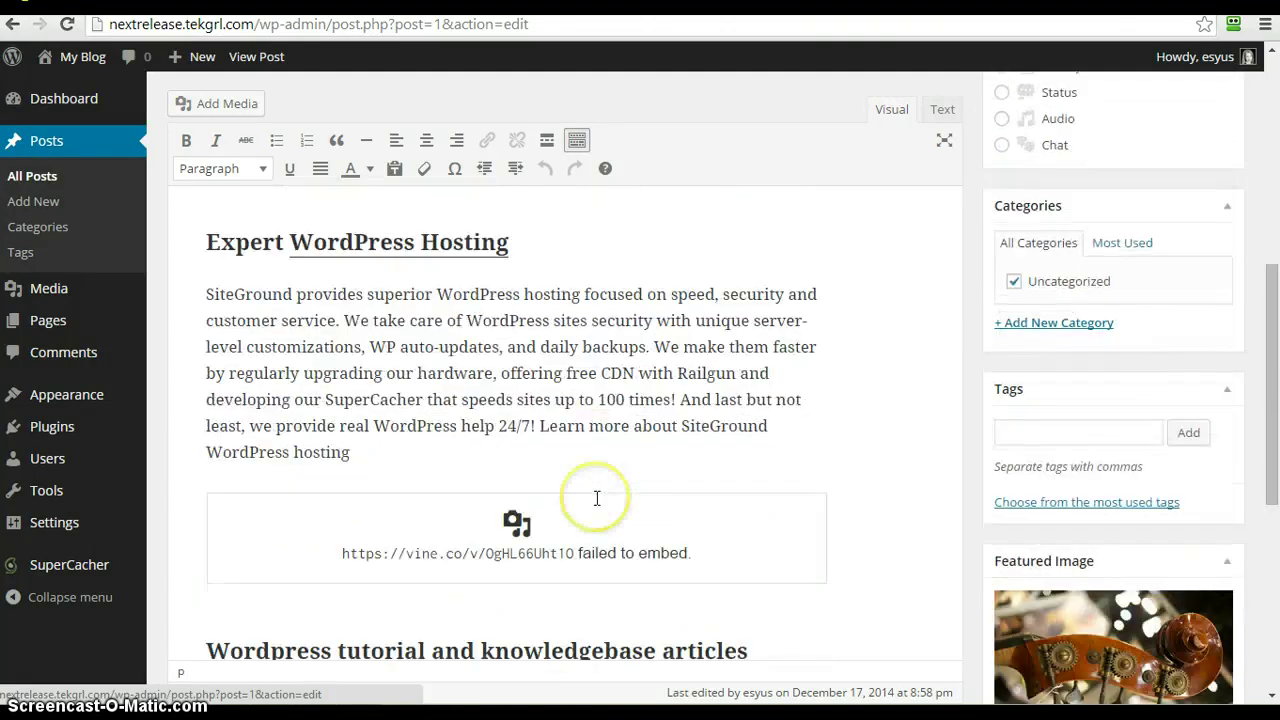